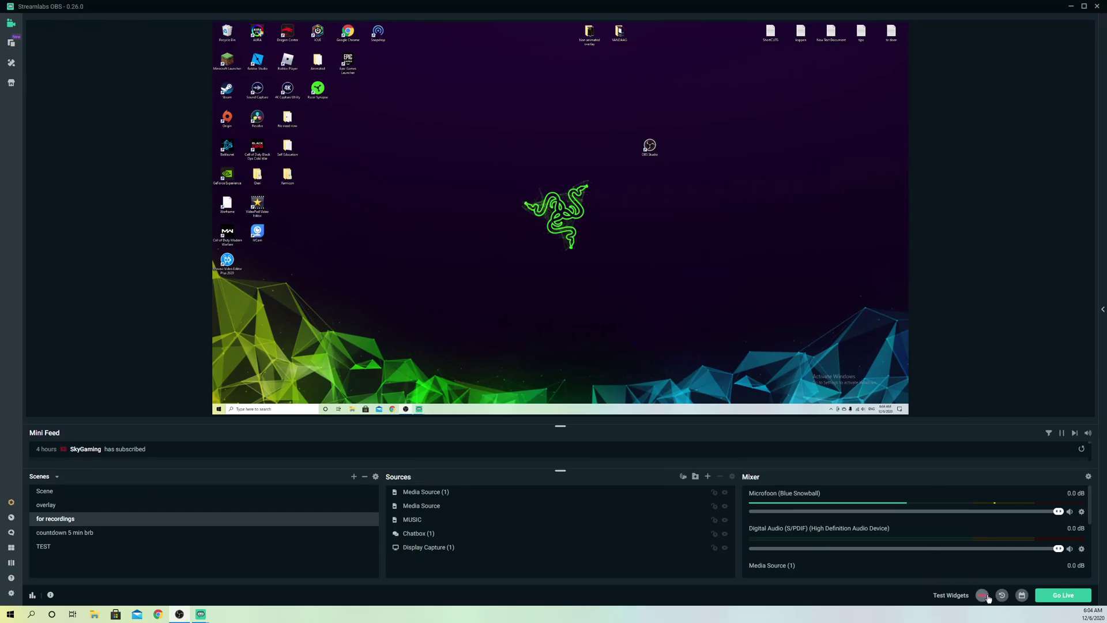
Make a few-second test recording of the 'for recordings' scene, then stop it.
click(982, 594)
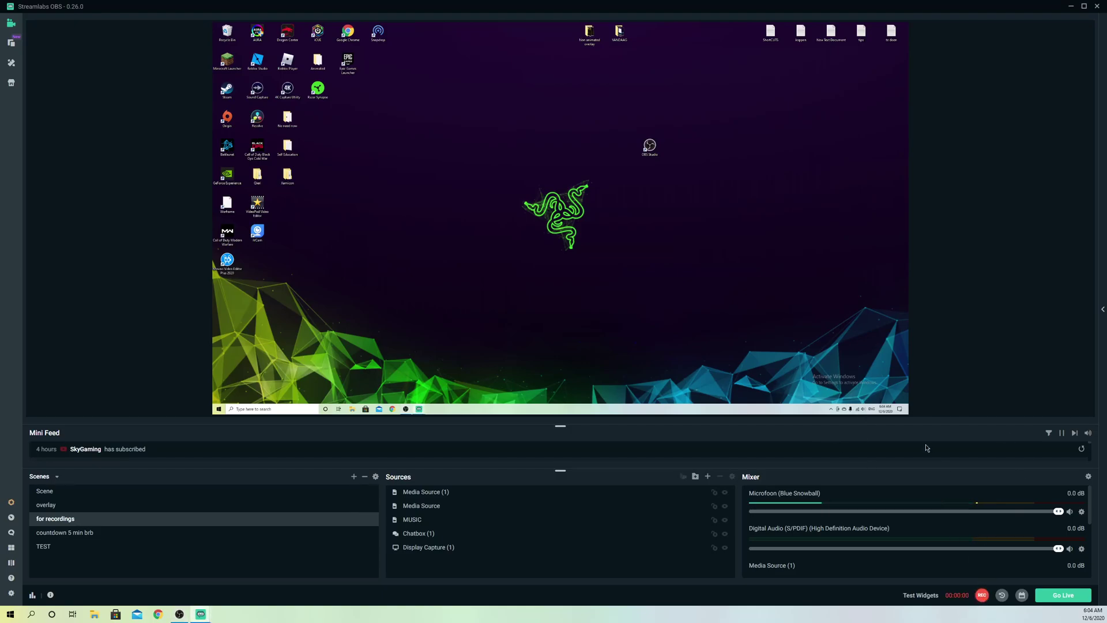
click(983, 595)
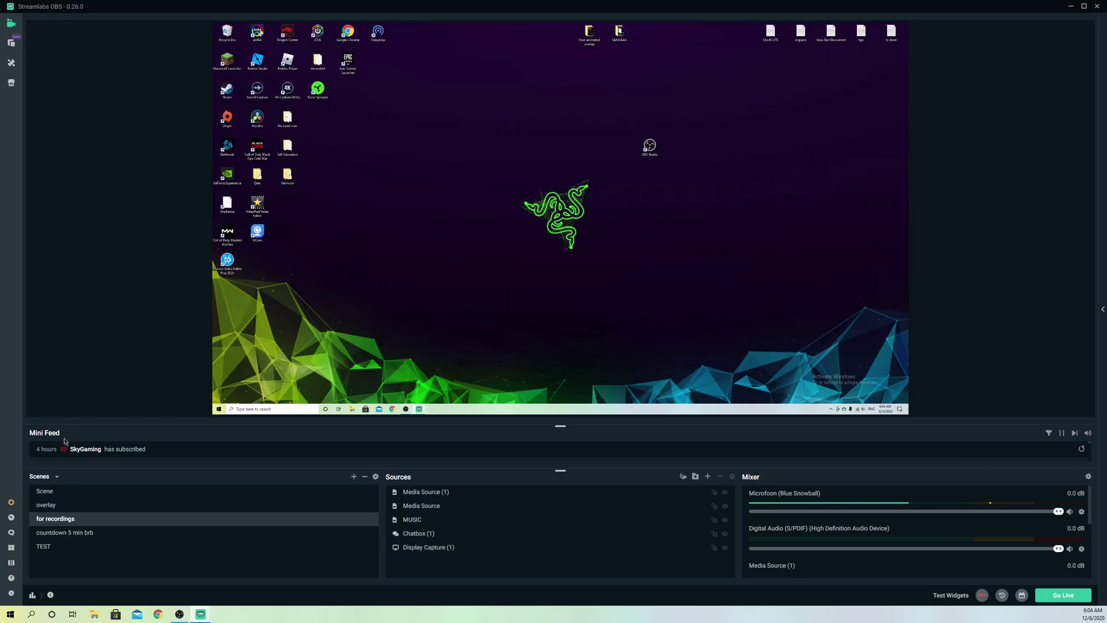
In General settings, trigger the Delete Cache and Restart warning, then dismiss it without deleting.
click(11, 593)
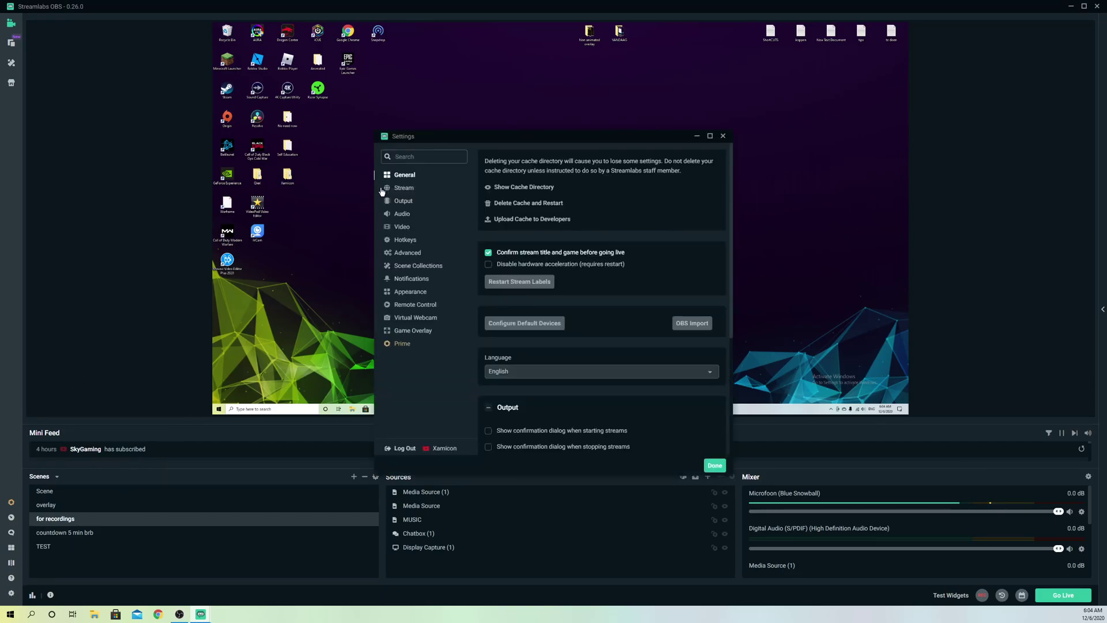
click(533, 205)
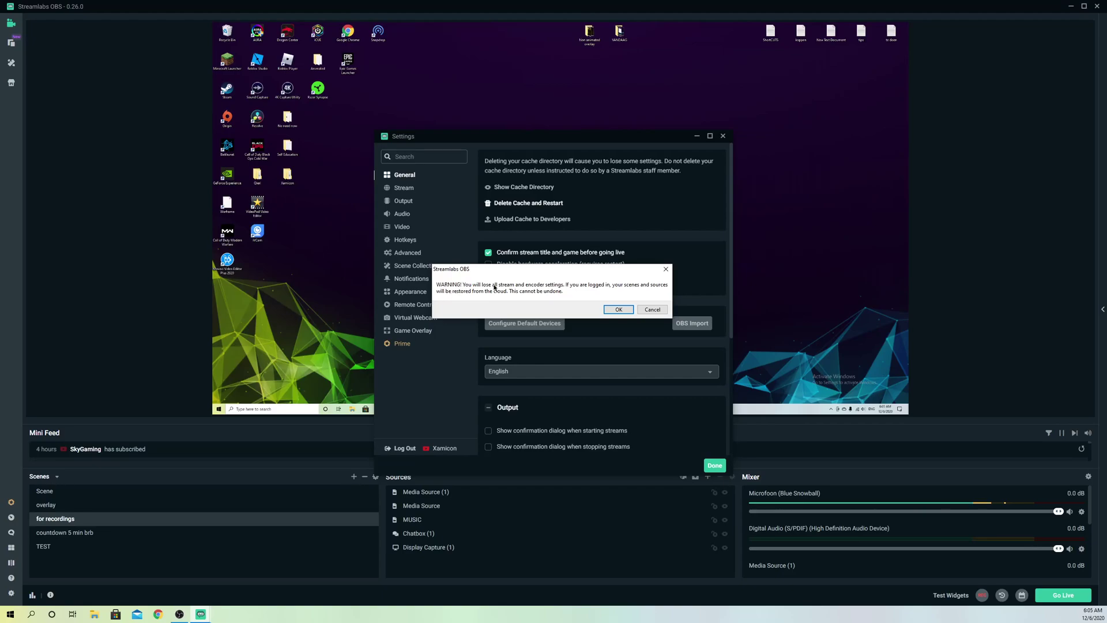
mouse_move(511, 272)
mouse_down()
mouse_move(514, 252)
mouse_move(555, 246)
mouse_up()
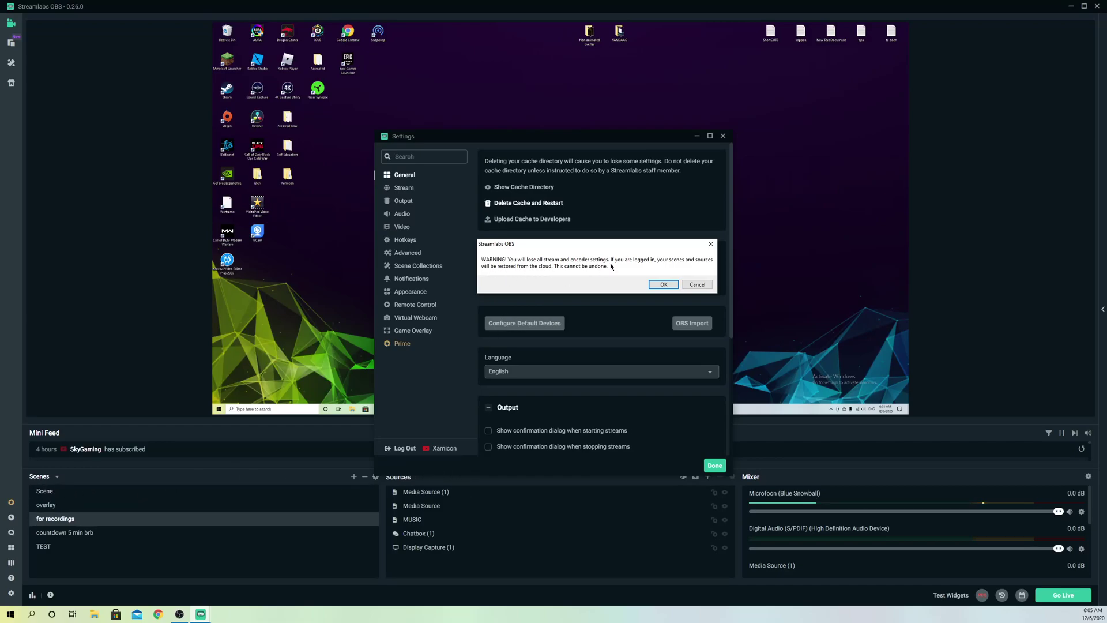
click(711, 245)
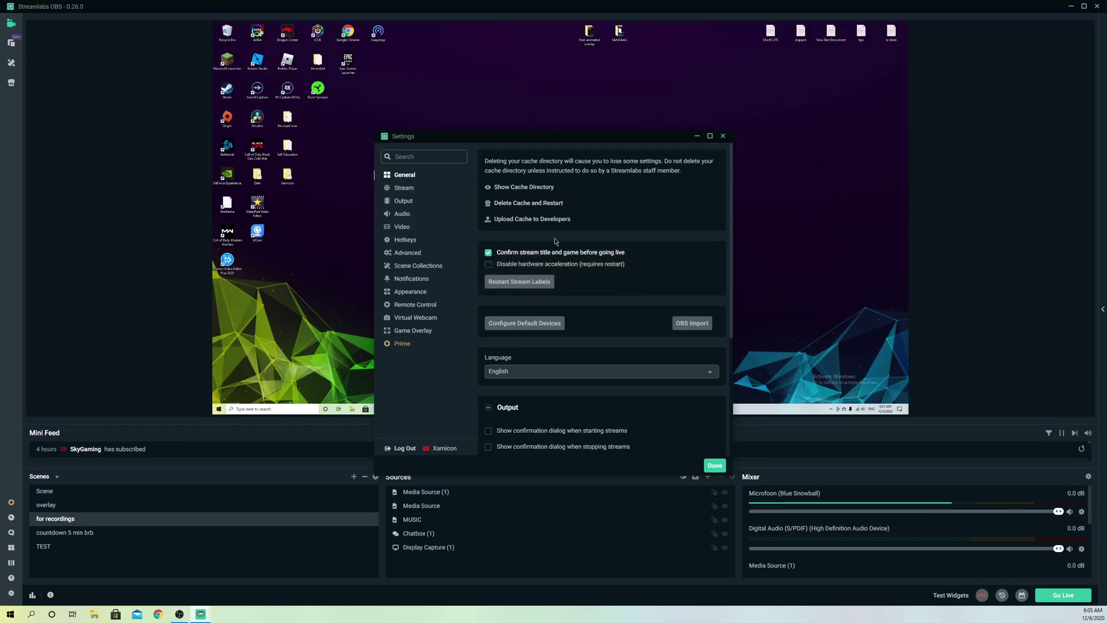
Leave Settings, start a recording, then reopen and close Settings to return to the editor.
click(723, 135)
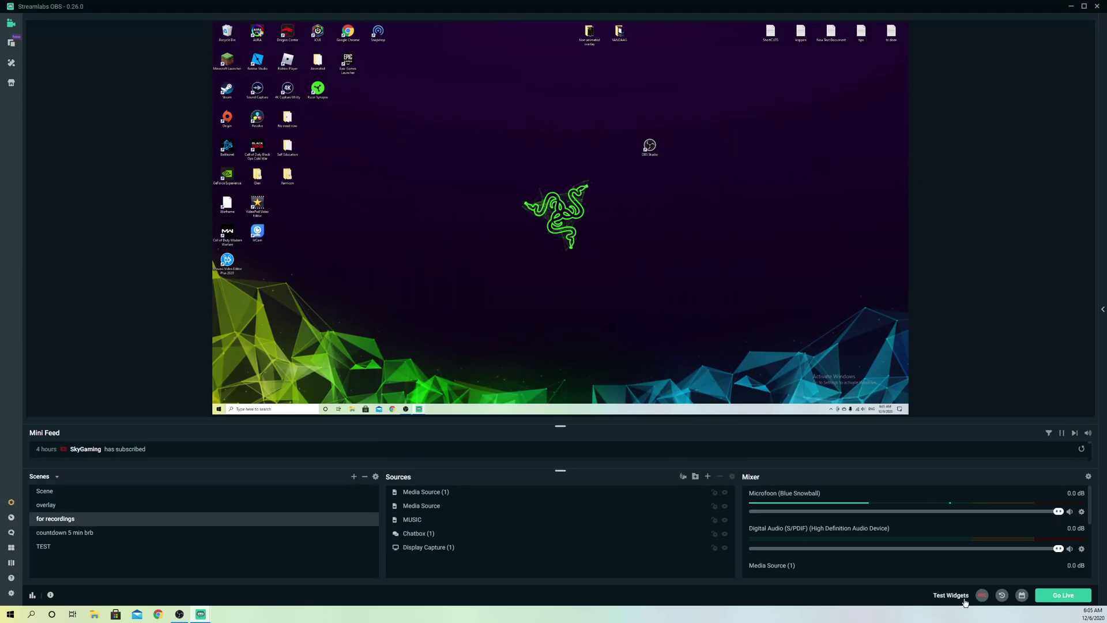
click(982, 596)
click(11, 593)
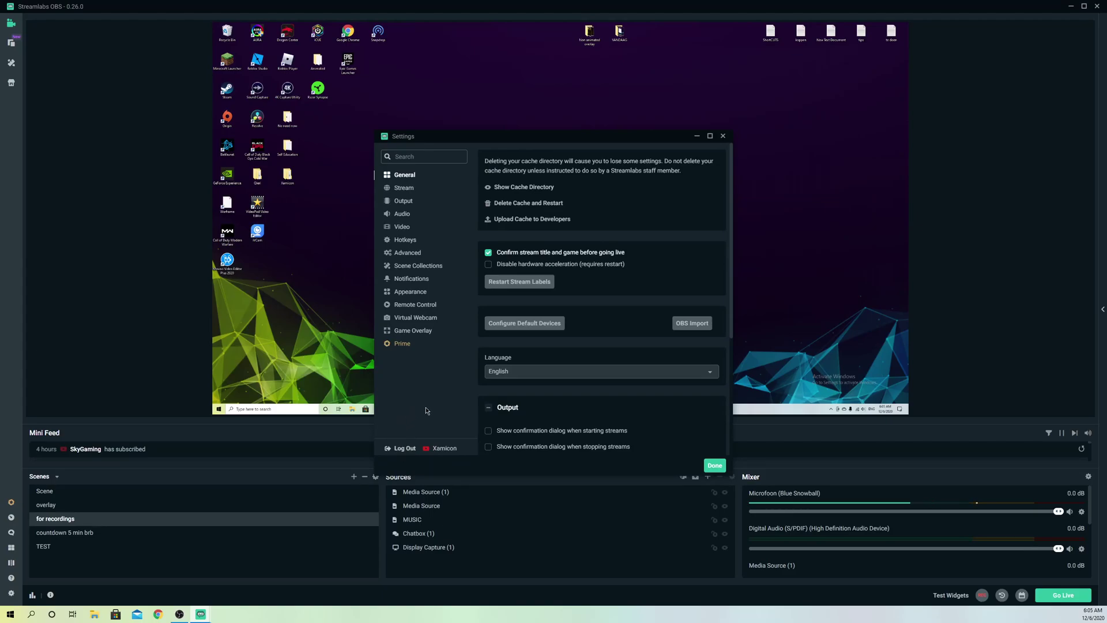
click(722, 136)
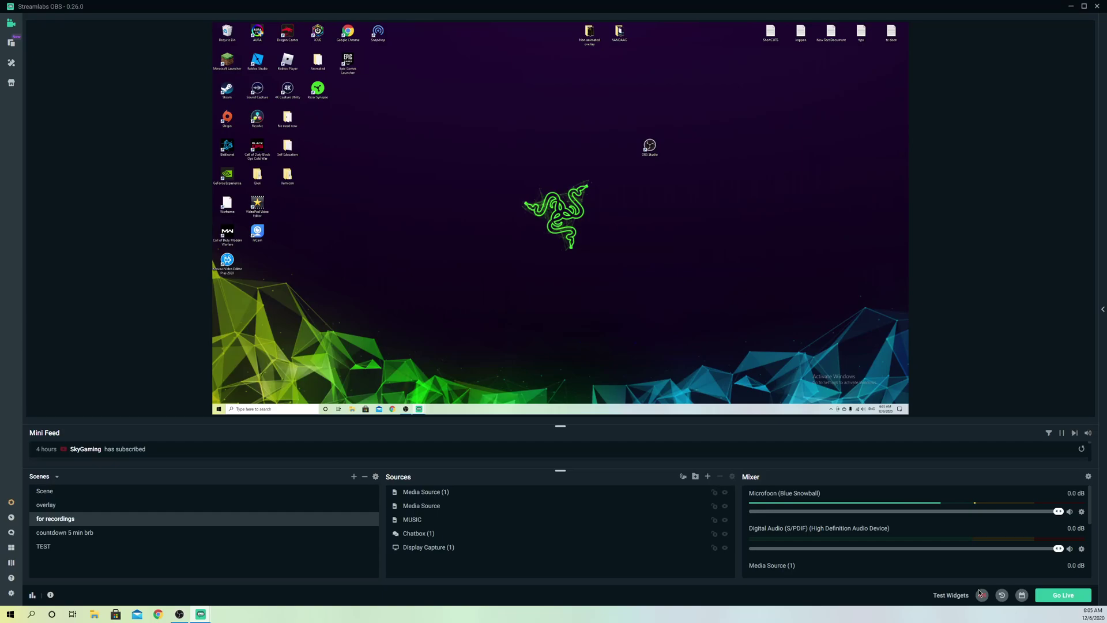
Check Output settings: keep Advanced output mode and view the Recording tab's path and mp4 format.
click(11, 593)
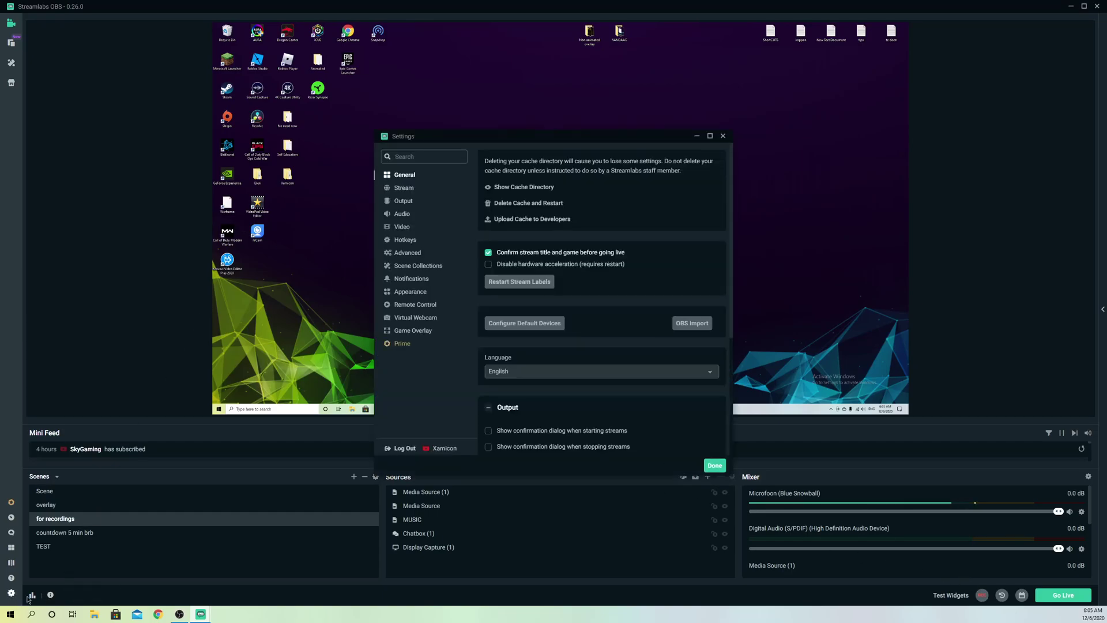
click(402, 203)
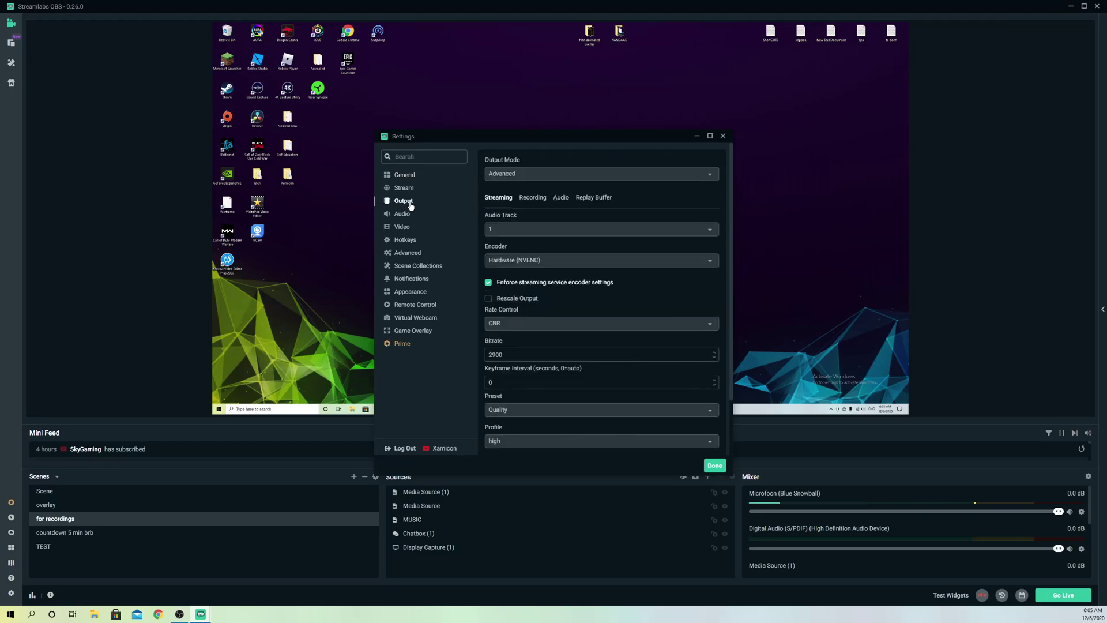
click(520, 175)
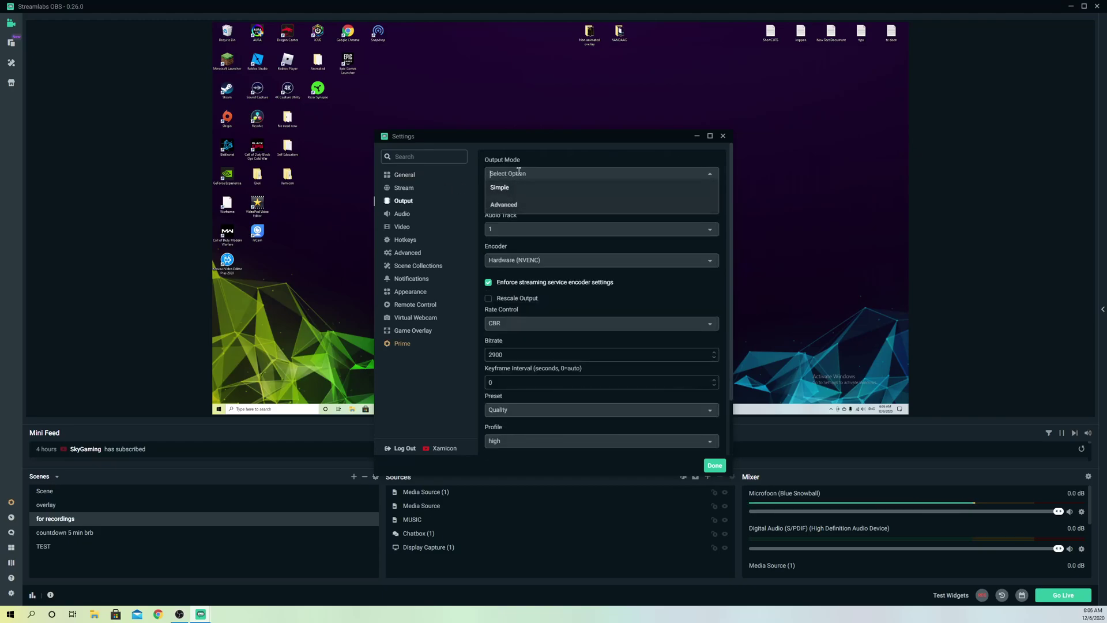
click(517, 210)
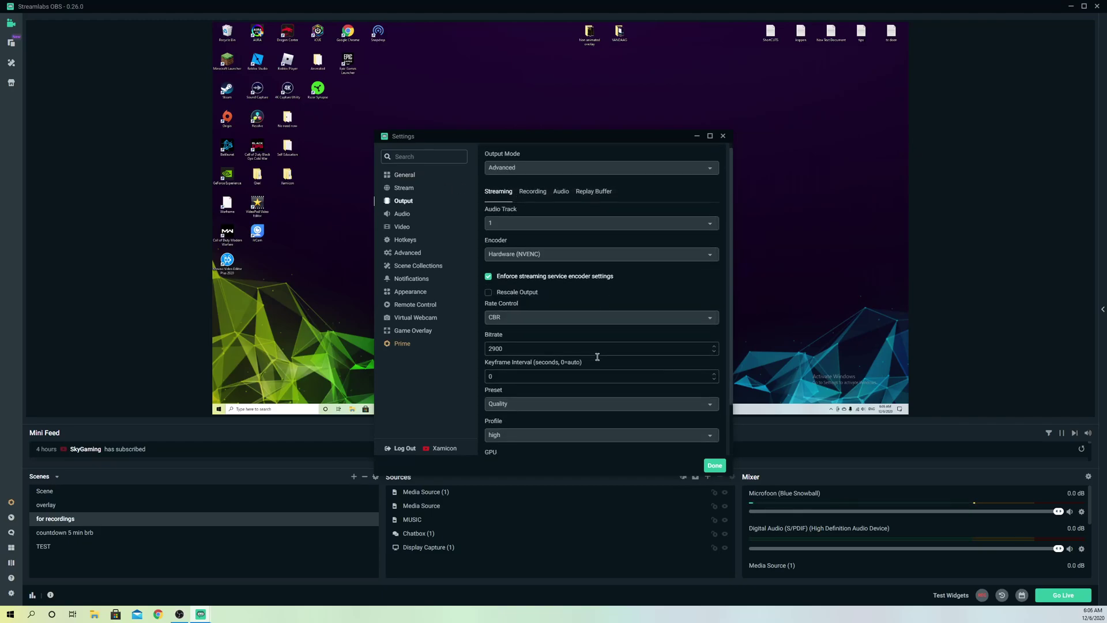
scroll(592, 355, down, 3)
scroll(564, 350, up, 3)
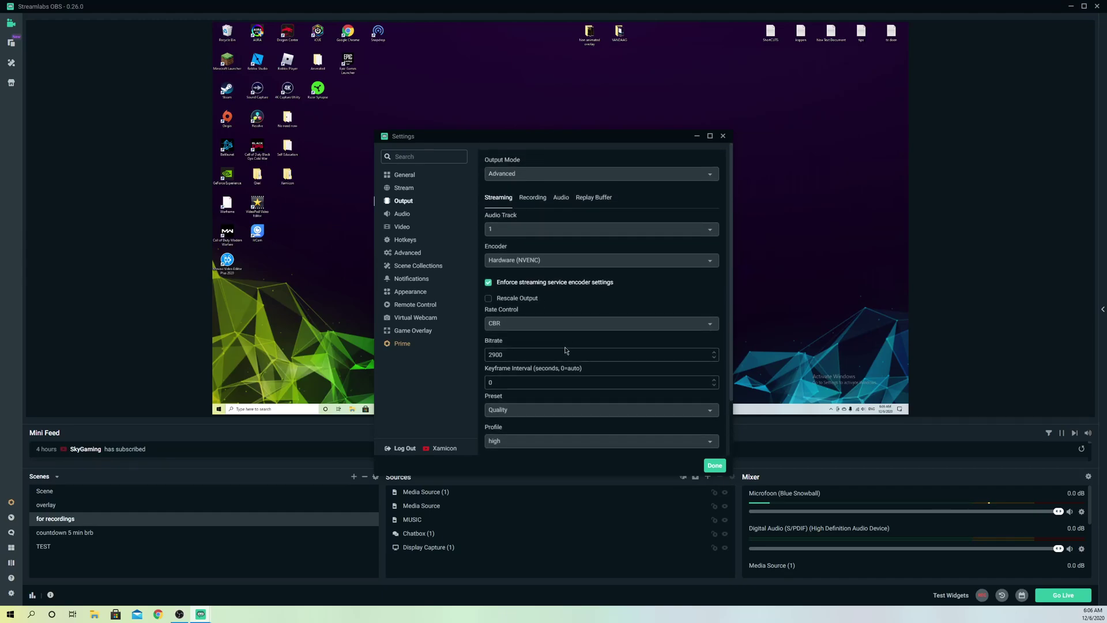
click(536, 198)
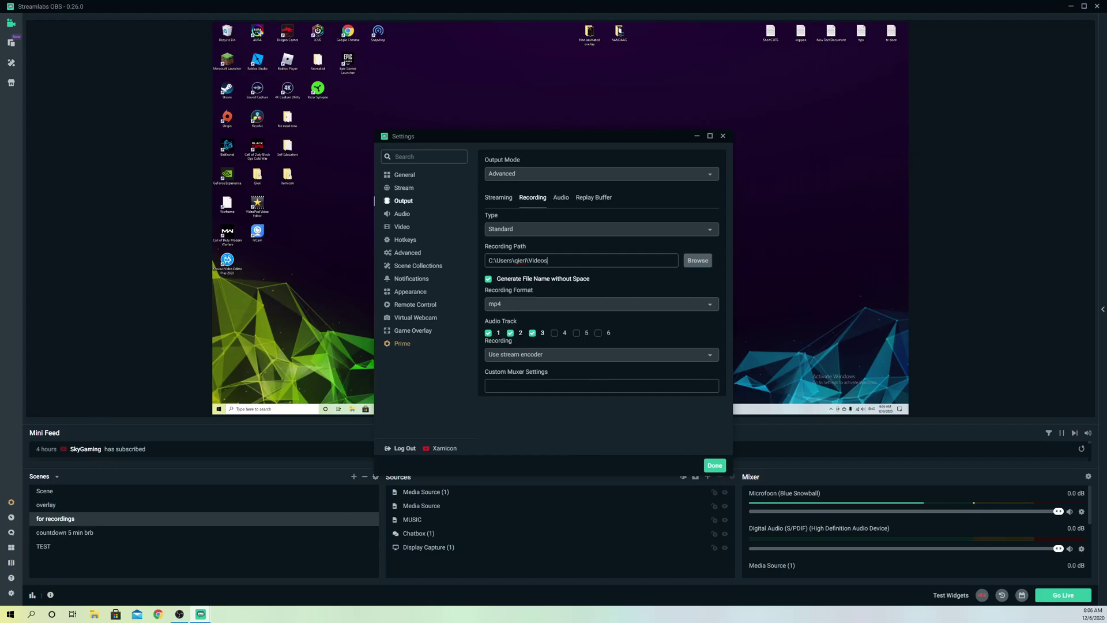
Move the newest test video from the Videos folder to the Recycle Bin, then close Explorer.
key(super+e)
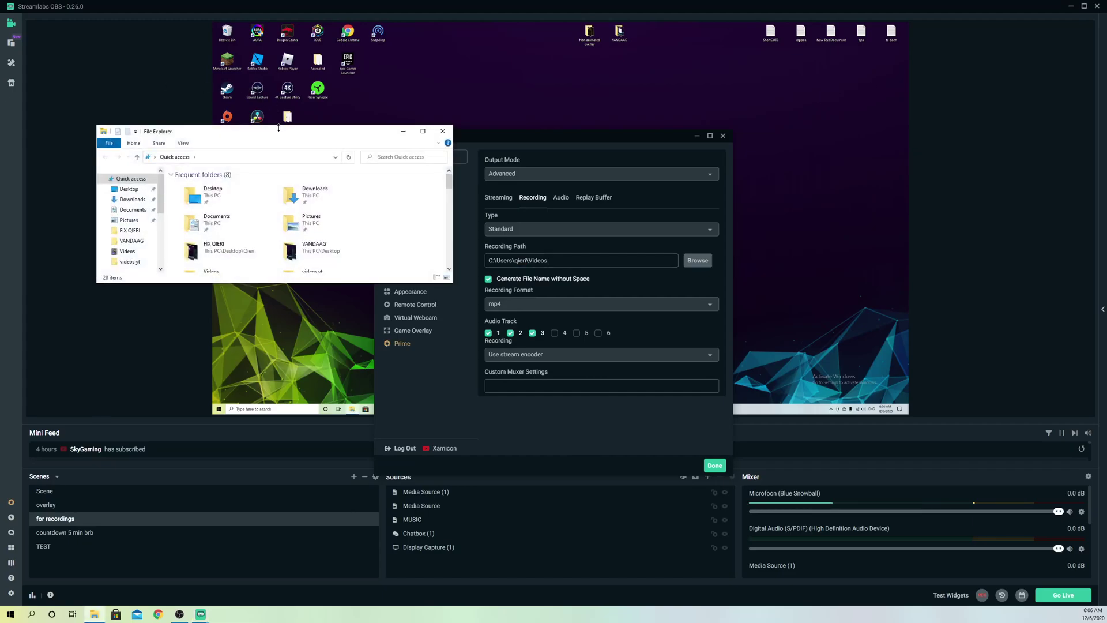
click(128, 250)
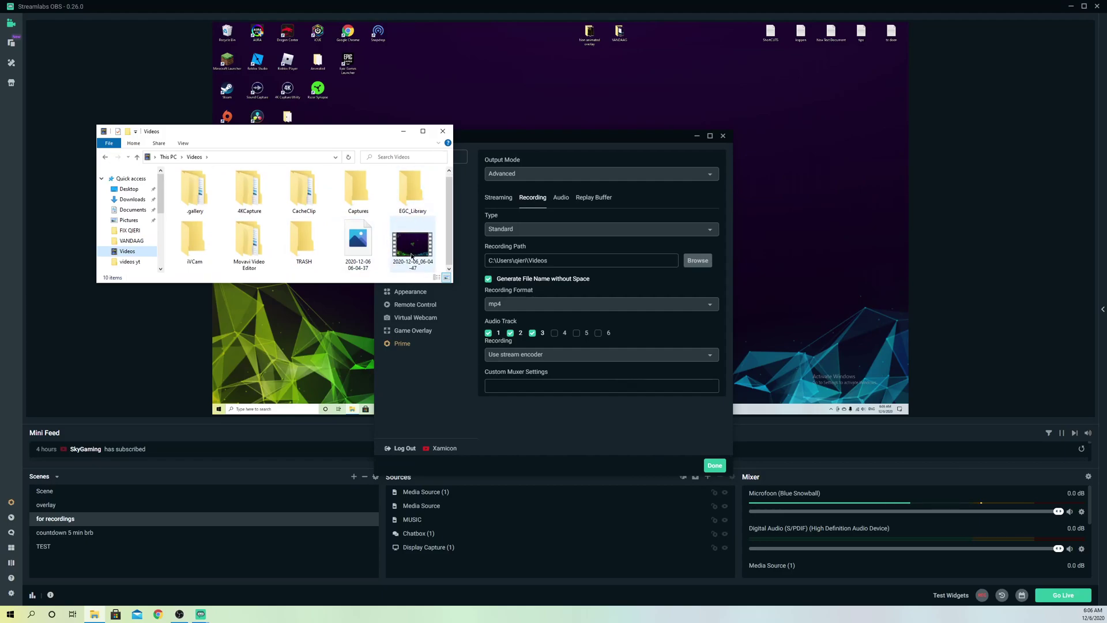
drag(412, 256, 426, 261)
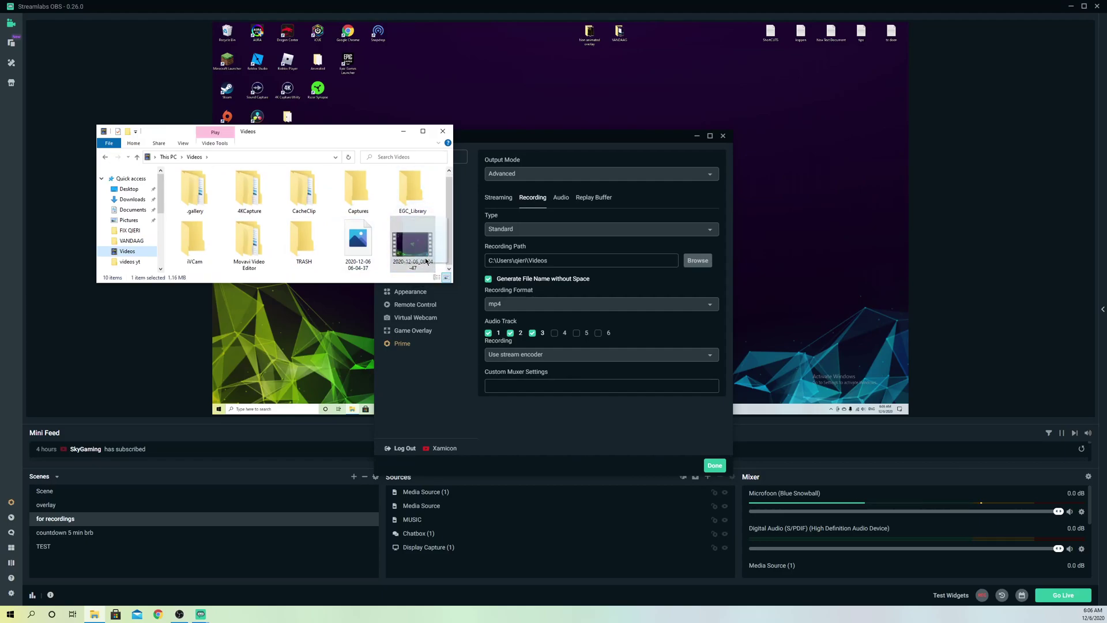
drag(426, 261, 224, 31)
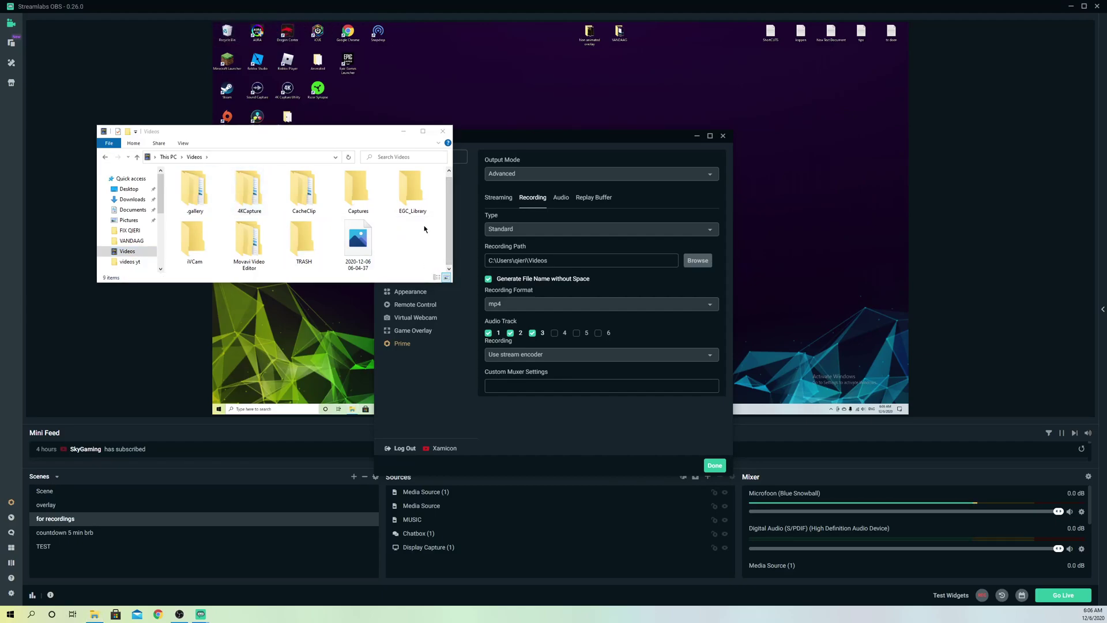
click(442, 131)
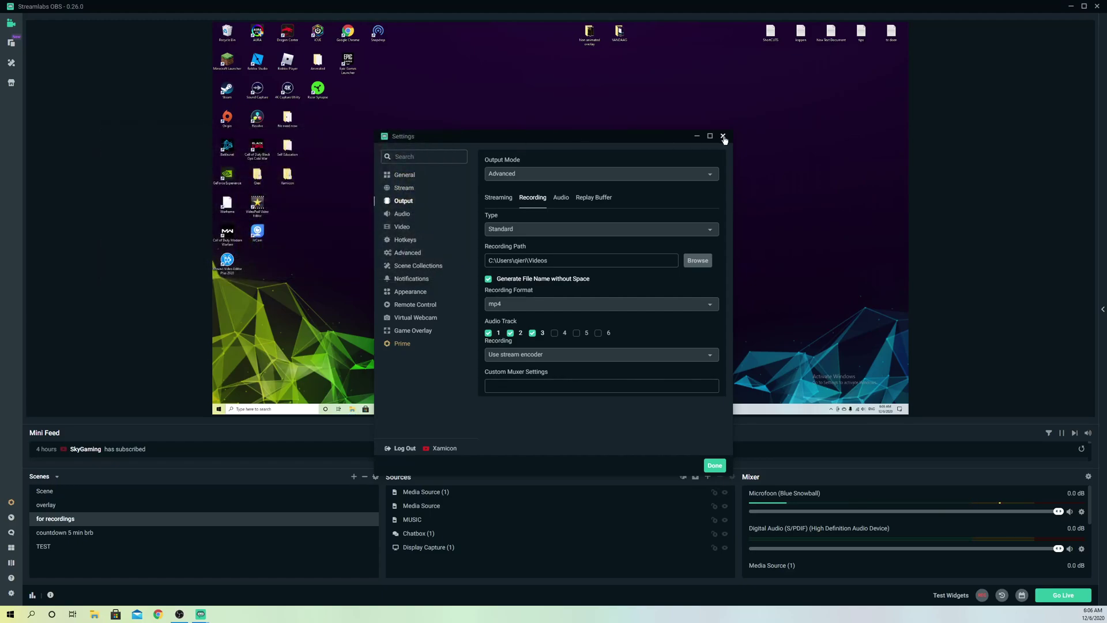
Switch Settings back to General, then close and reopen the Settings window.
click(419, 175)
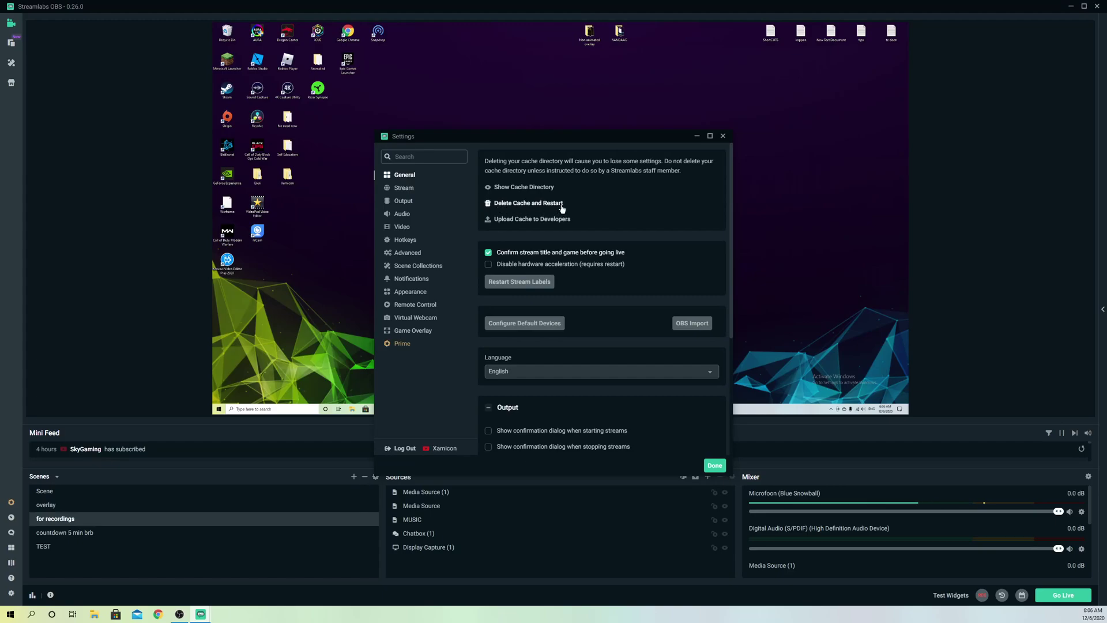
click(723, 137)
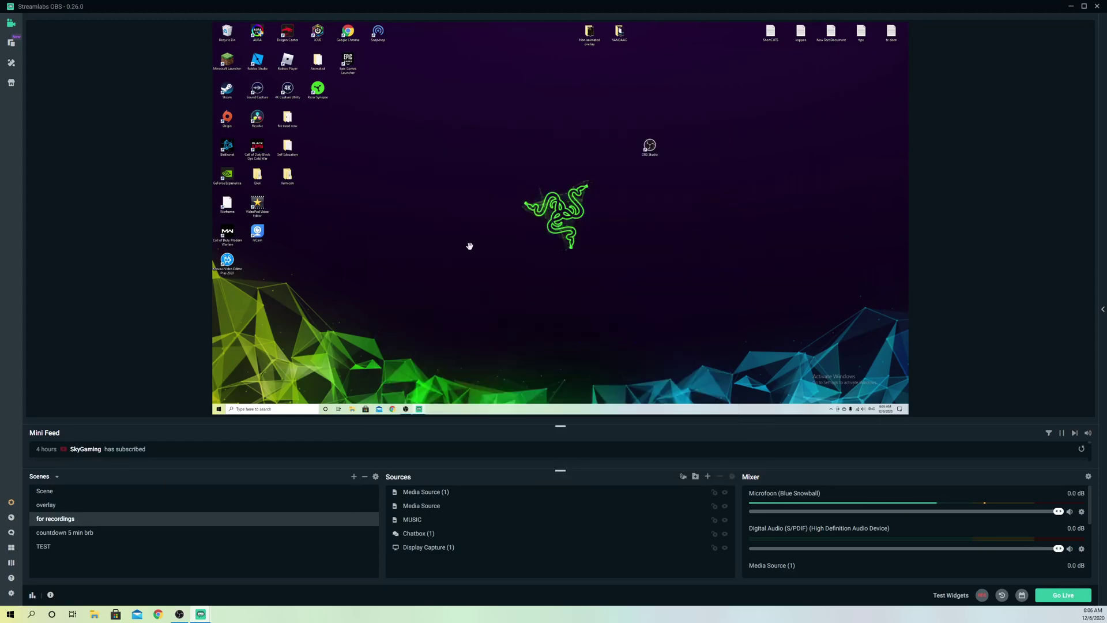
click(11, 593)
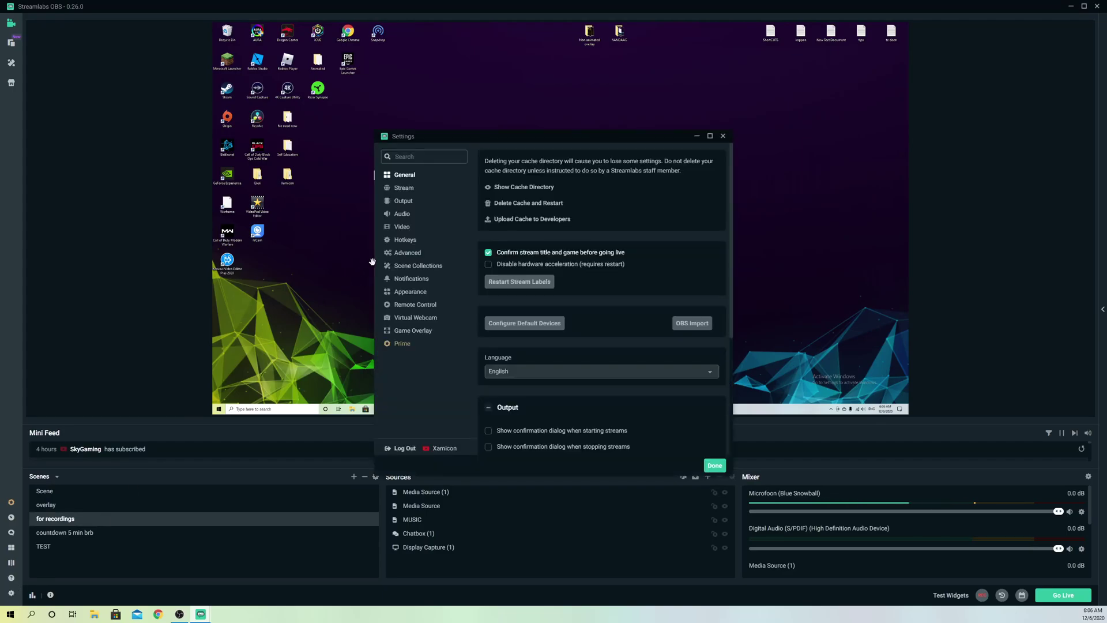
Set the Start Recording hotkey to Q and Stop Recording to W, then save with Done.
click(401, 241)
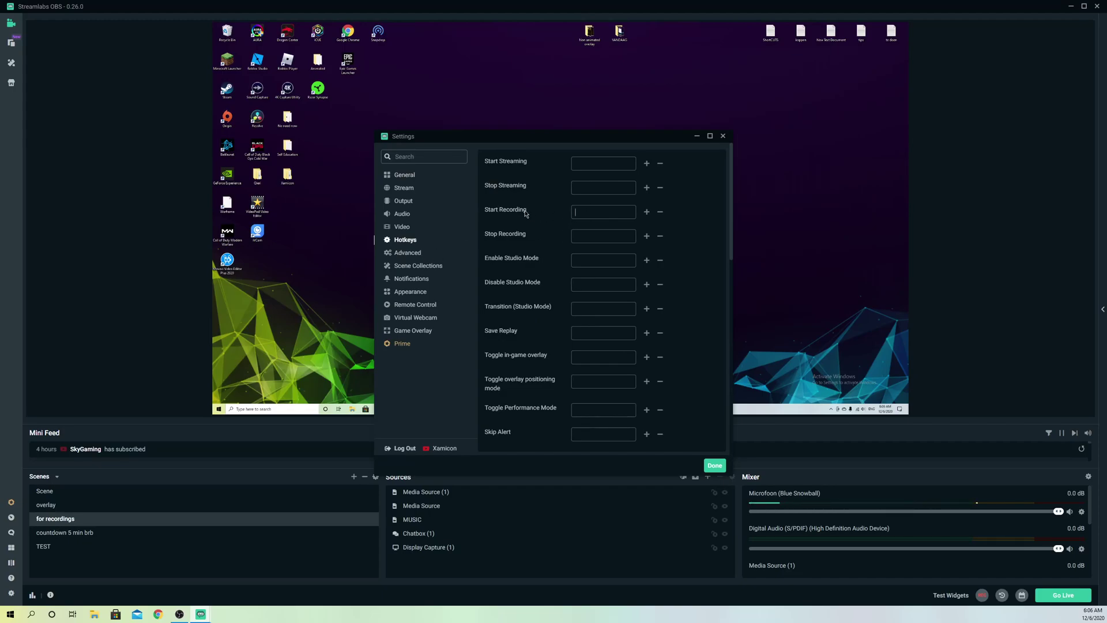
key(q)
click(628, 240)
key(w)
click(715, 465)
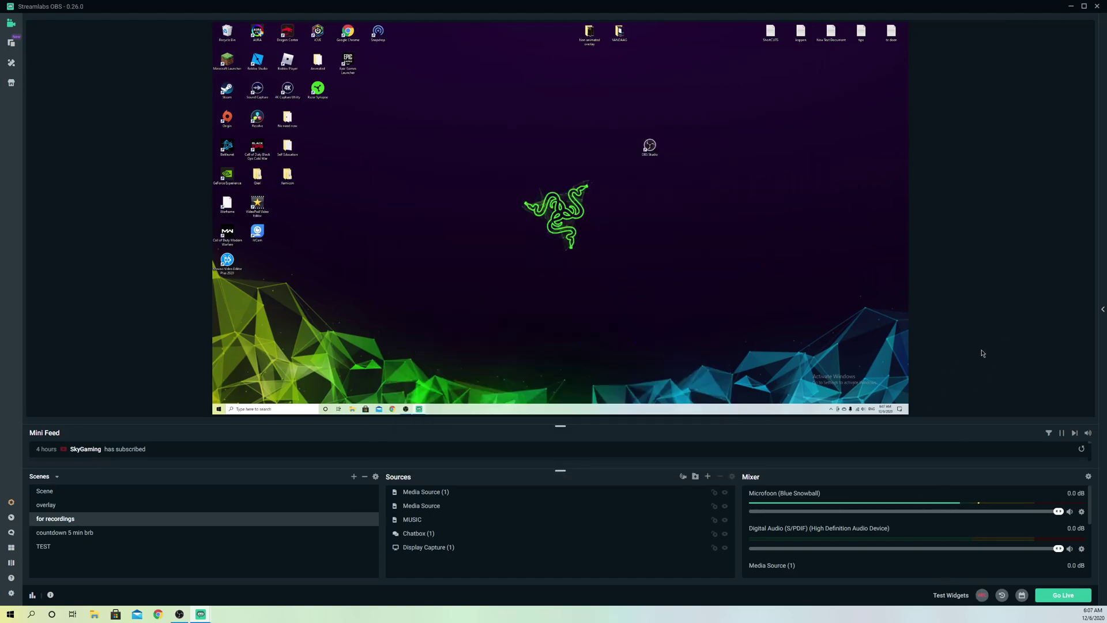
Start a recording with the Q hotkey to confirm it works.
key(q)
key(q)
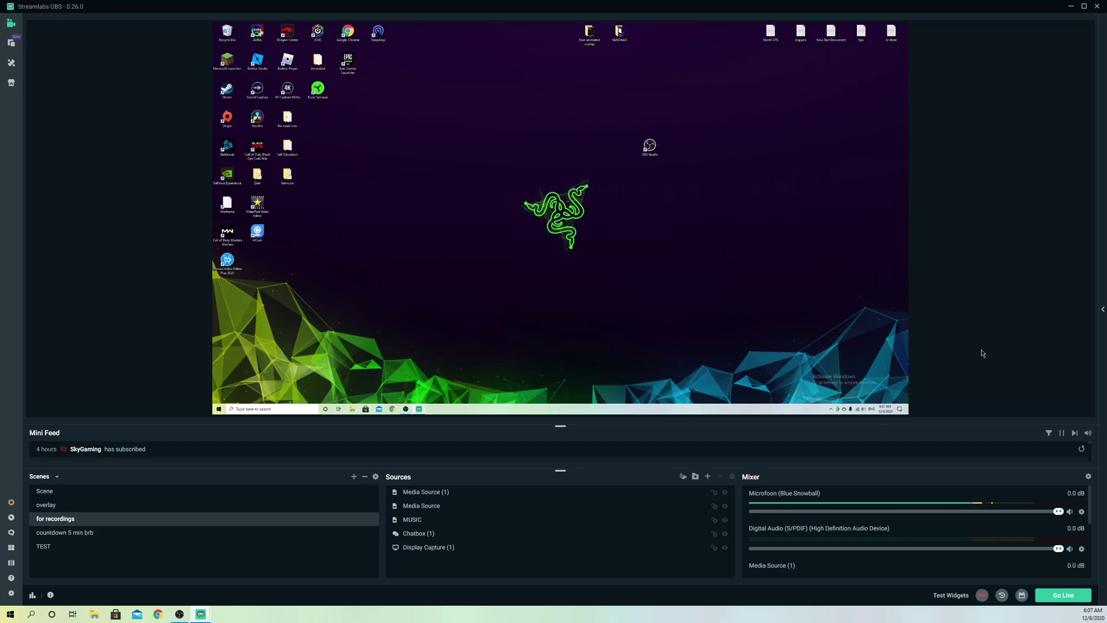